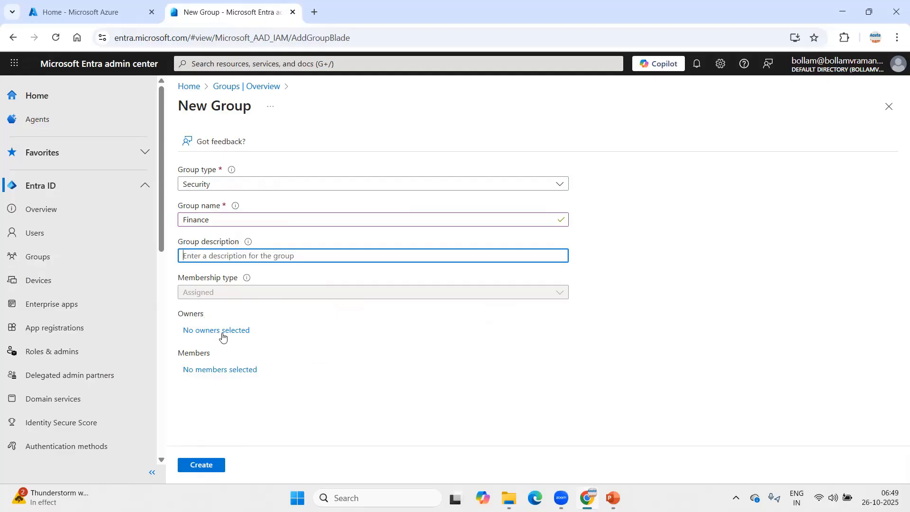
Add Acuteuser1, Acuteuser11, Acuteuser12 and Acuteuser13 as members of the Finance security group, leave its owners empty, and create it.
left_click(218, 332)
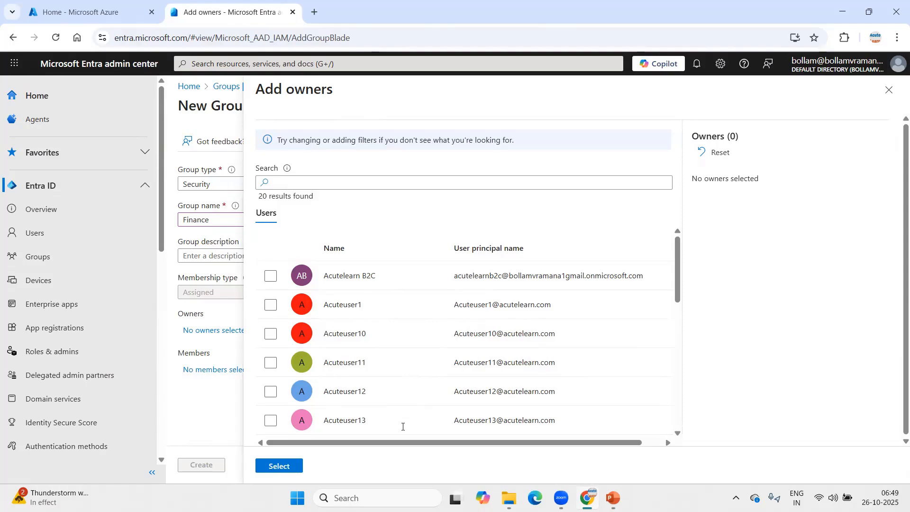
left_click(889, 91)
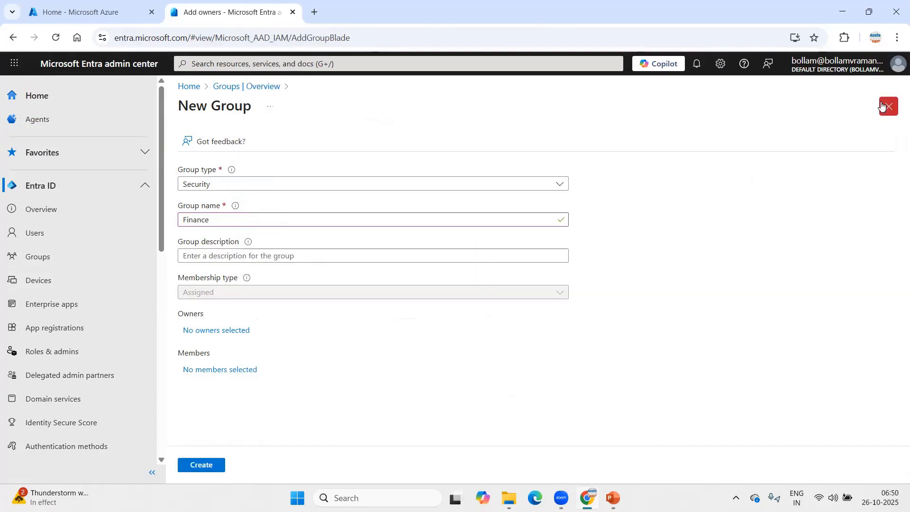
left_click(211, 376)
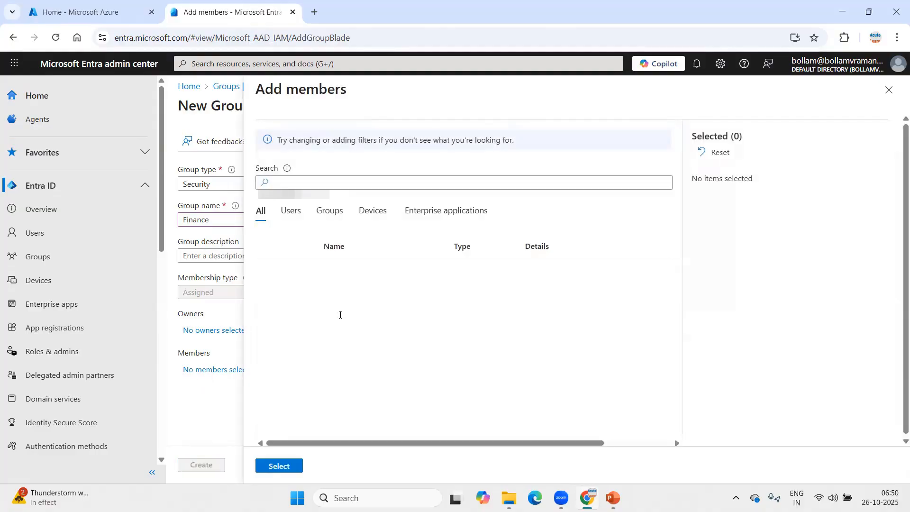
scroll(369, 303, "down", 3)
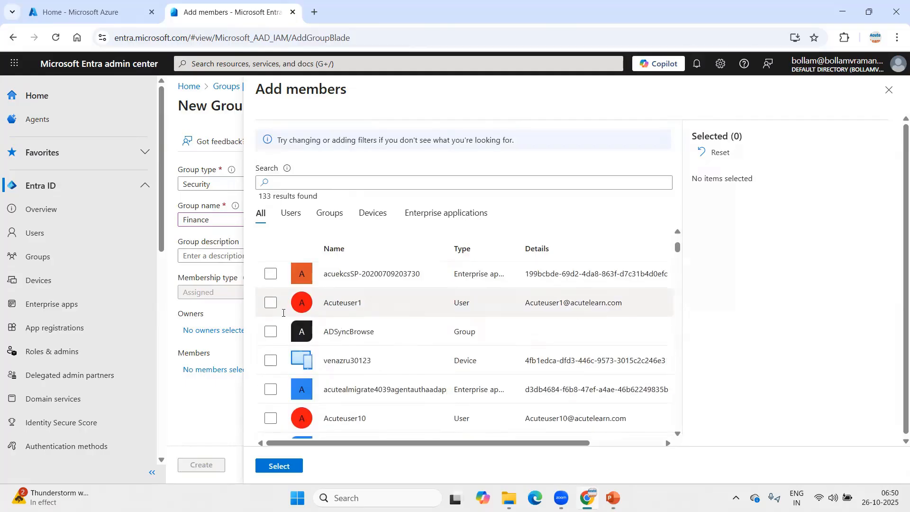
left_click(269, 303)
scroll(259, 306, "down", 5)
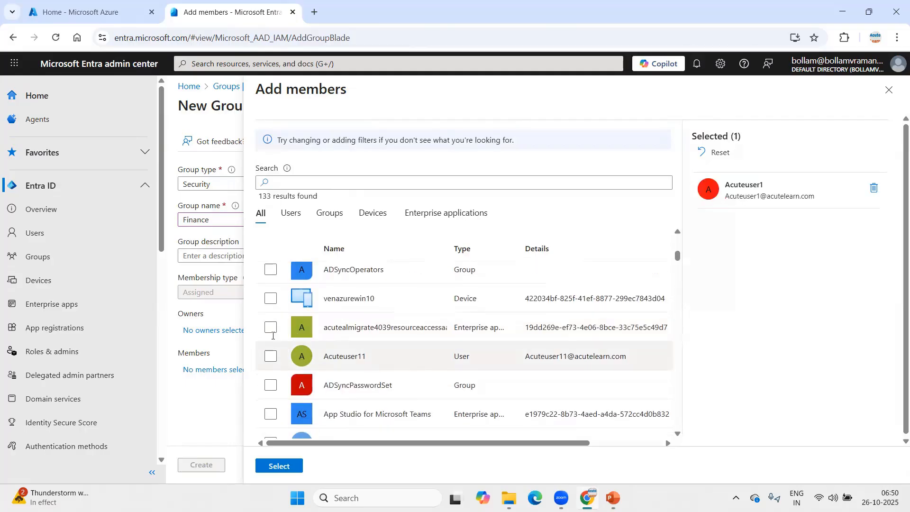
left_click(273, 363)
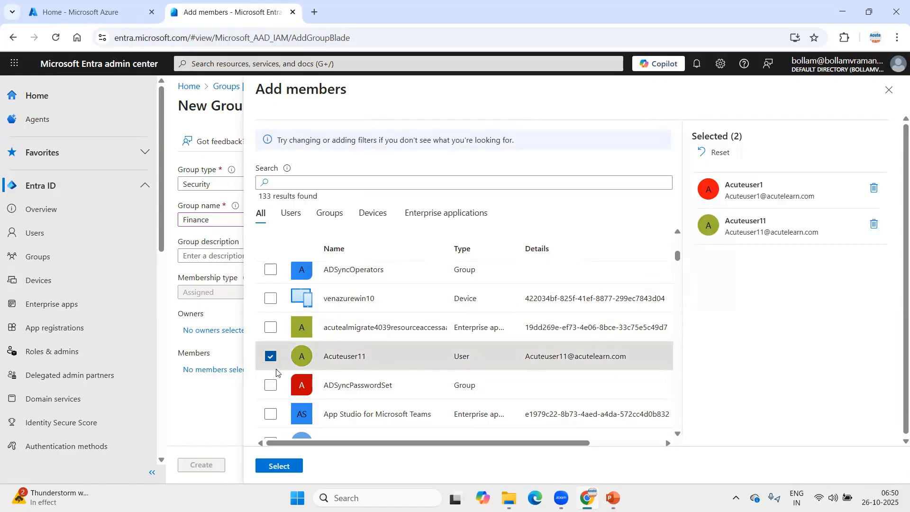
scroll(272, 351, "down", 3)
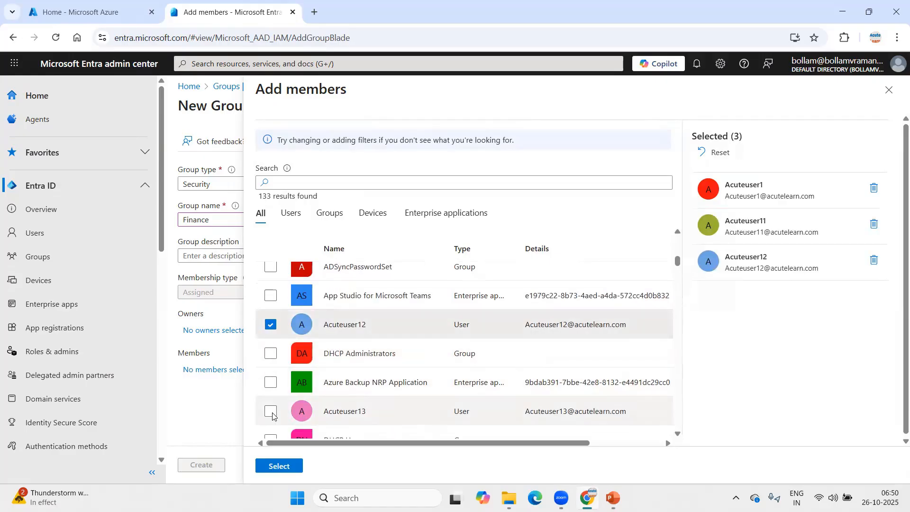
left_click(271, 411)
left_click(280, 466)
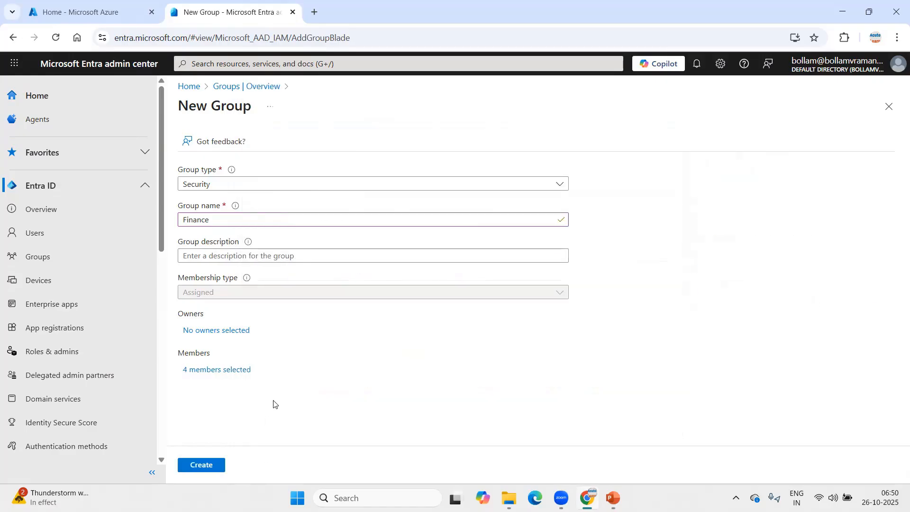
left_click(201, 469)
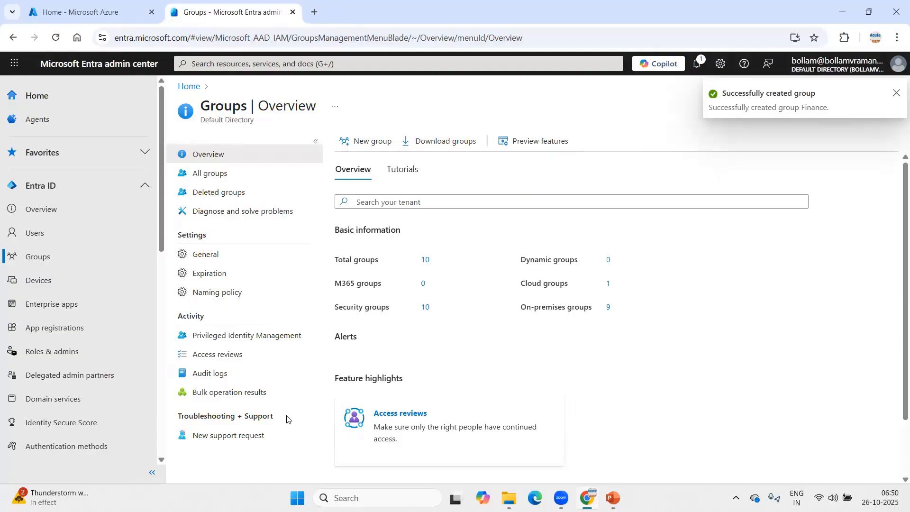
Search all groups for "finan" and open the Finance group.
left_click(219, 175)
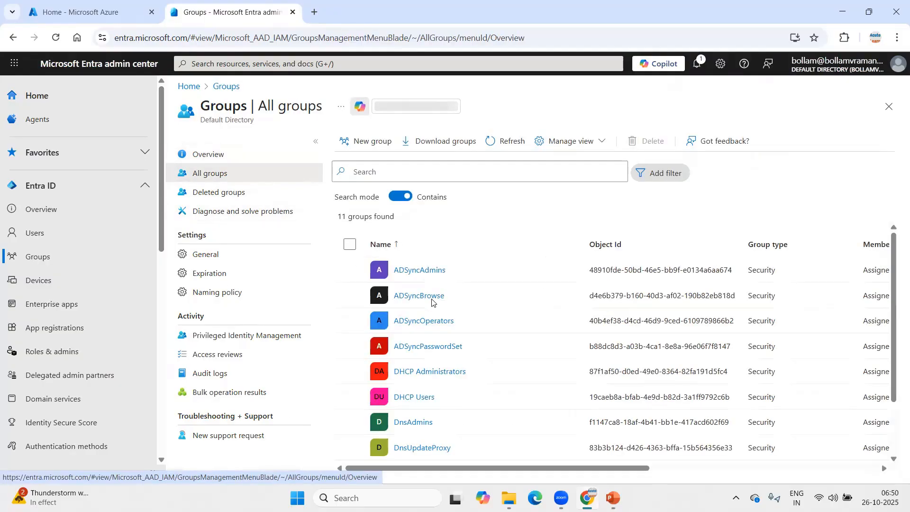
left_click(412, 171)
type("f")
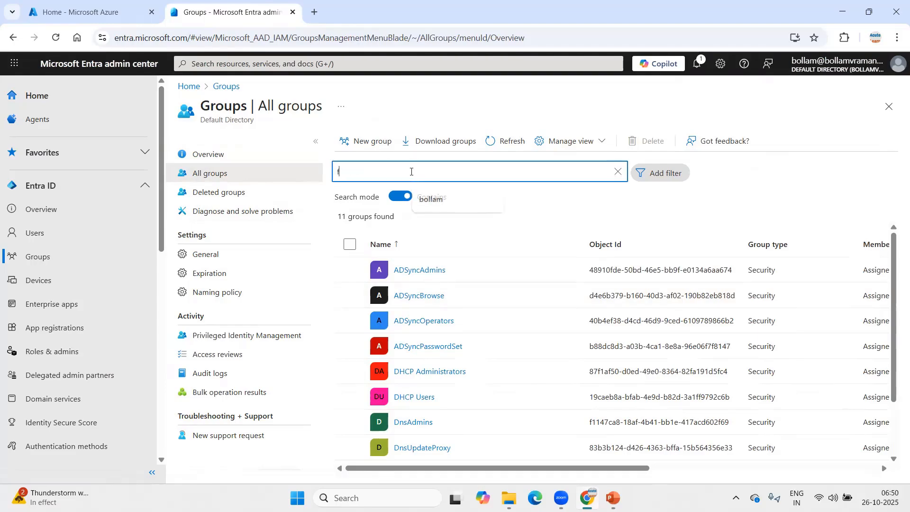
type("inan")
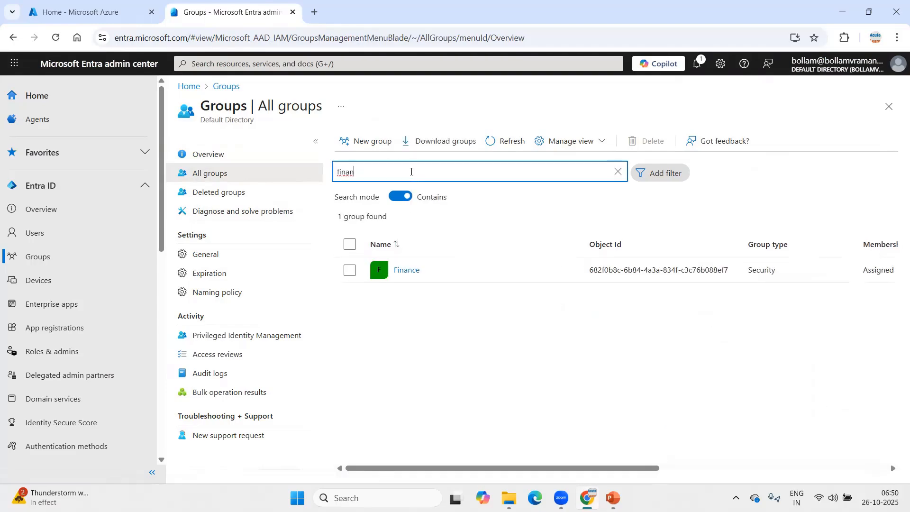
left_click(407, 271)
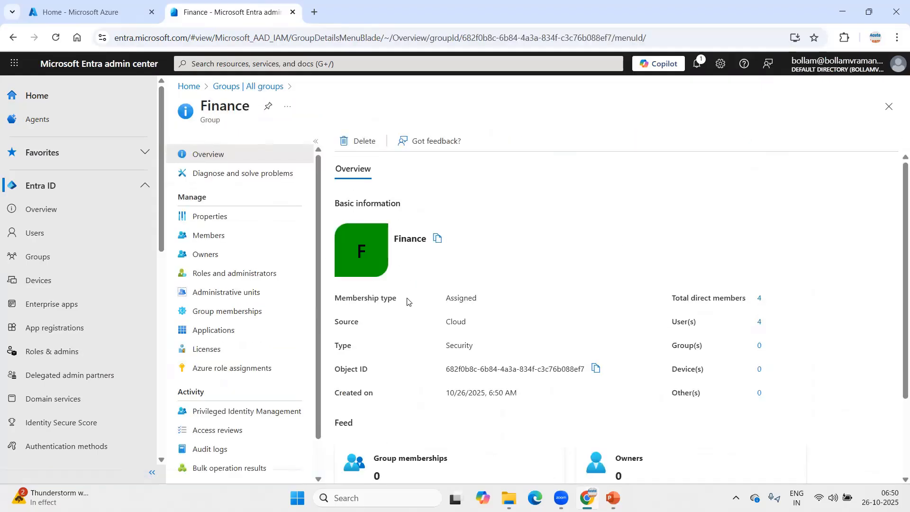
Review the Finance group's members and owners, and return to the list of all groups.
left_click(208, 236)
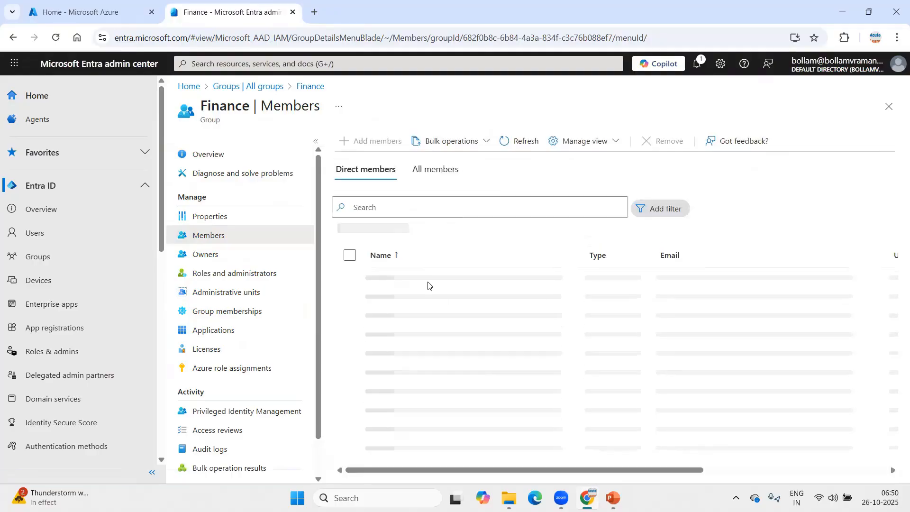
left_click(205, 254)
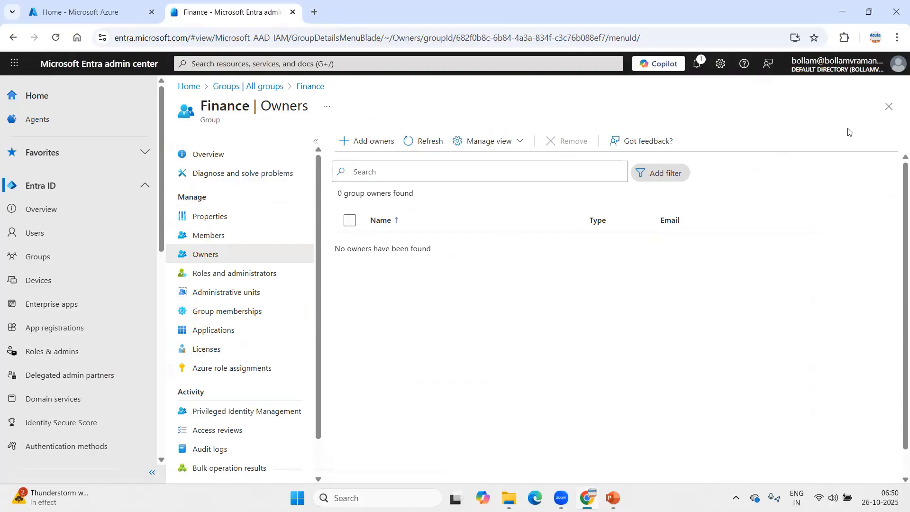
left_click(896, 110)
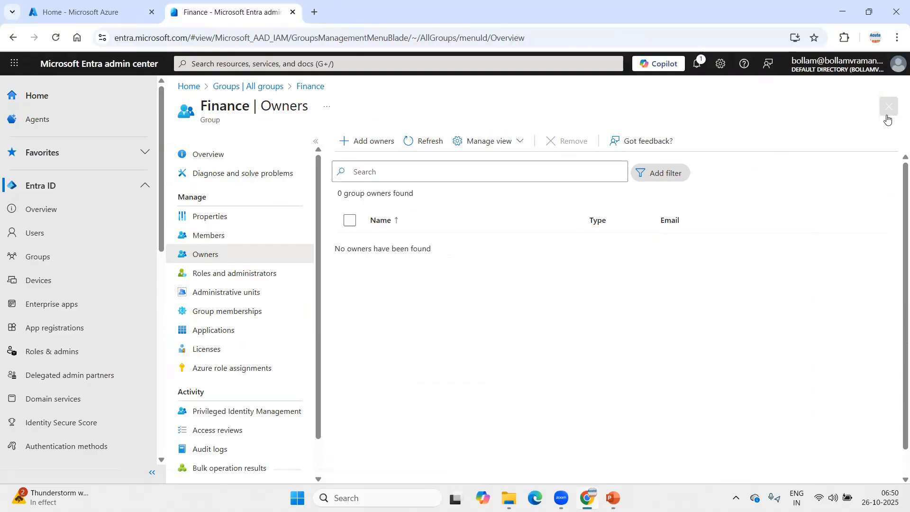
Start a new group of type Microsoft 365 and name it TAG.
left_click(347, 141)
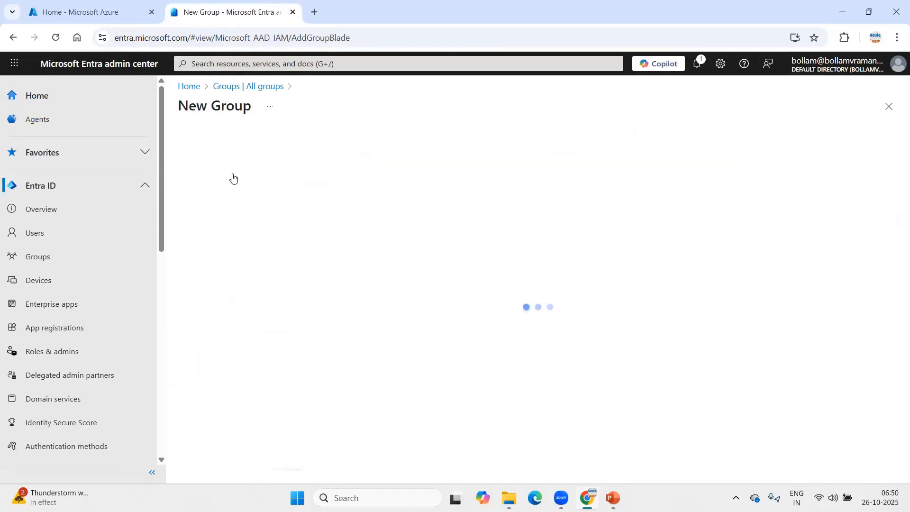
left_click(243, 186)
left_click(203, 217)
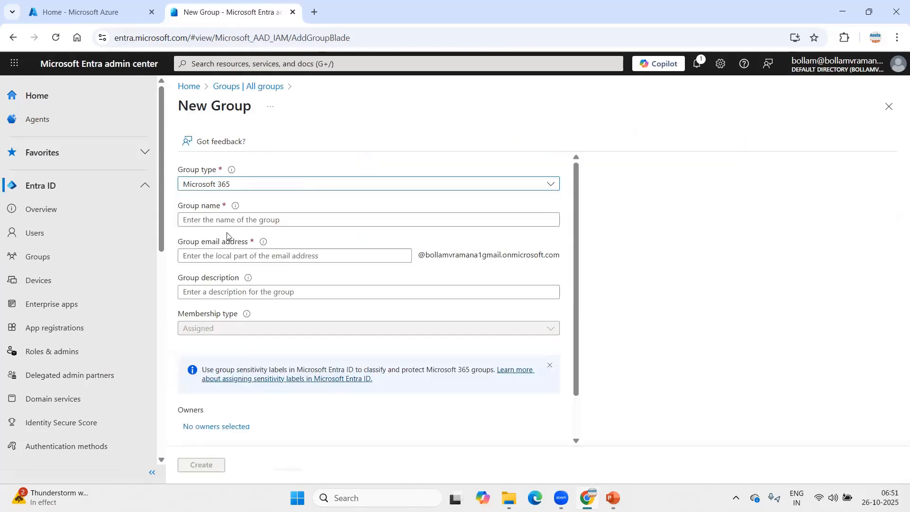
left_click(289, 220)
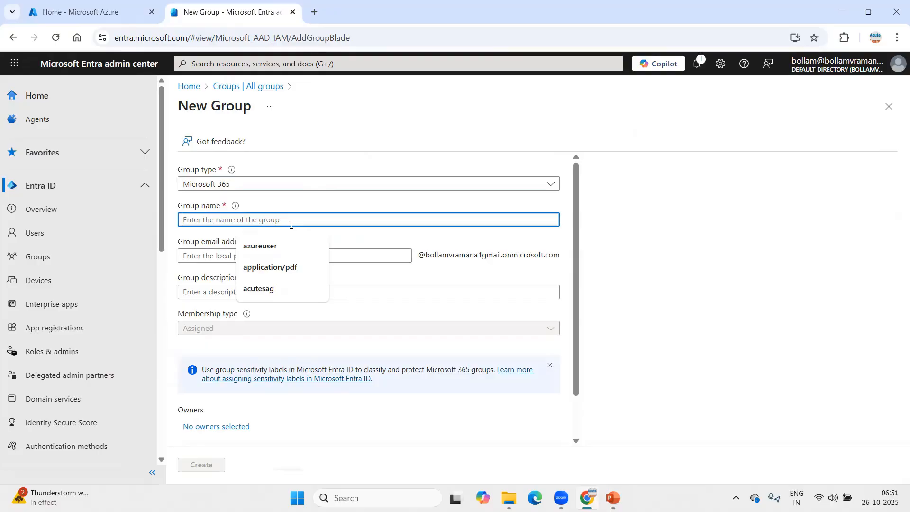
type("TAG")
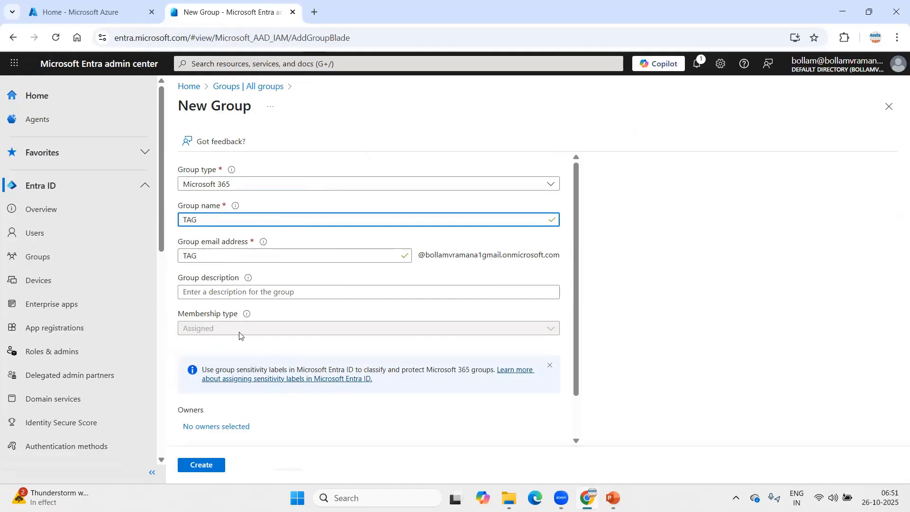
Add Acuteuser5, Acuteuser6, Acuteuser7 and Acuteuser8 as members of the TAG group and create it.
scroll(240, 335, "down", 2)
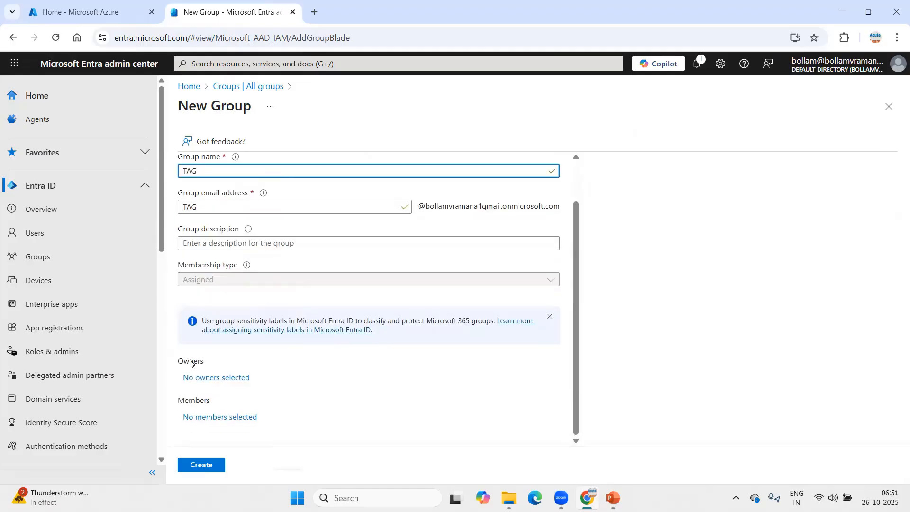
left_click(212, 417)
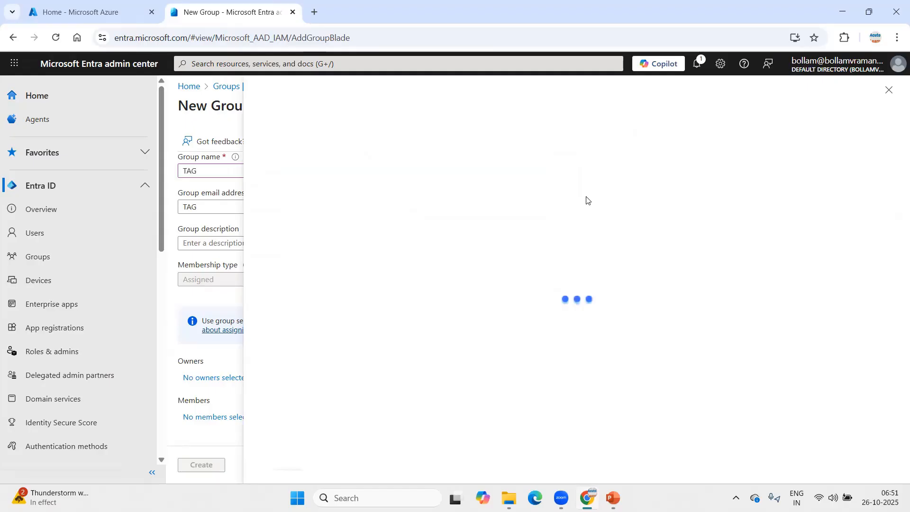
scroll(493, 301, "down", 5)
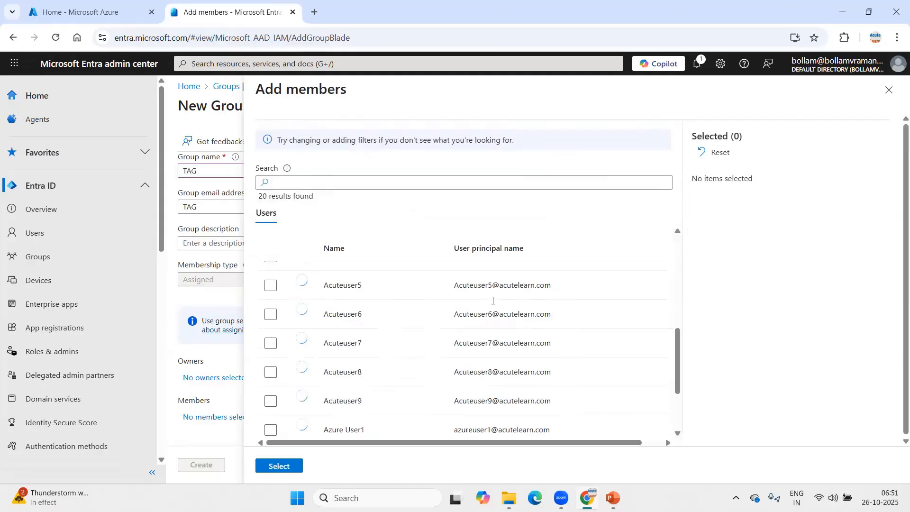
left_click(270, 326)
left_click(270, 355)
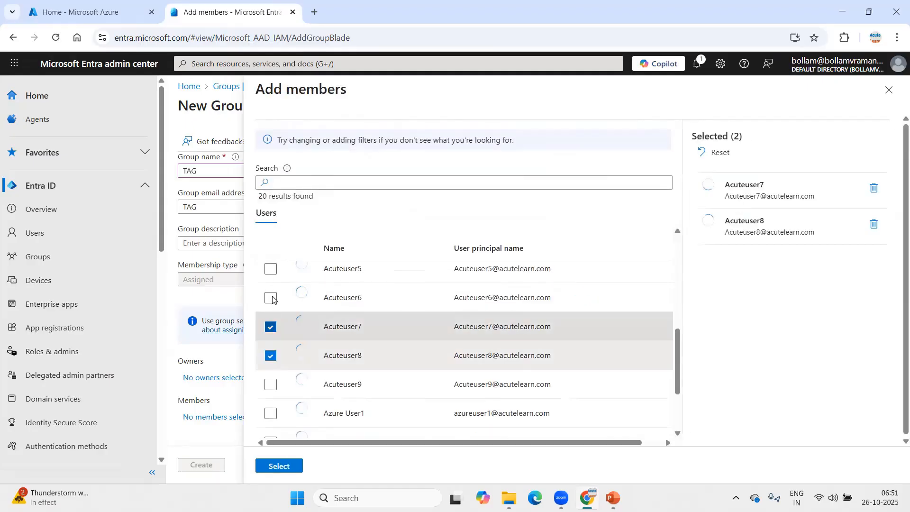
left_click(271, 298)
left_click(270, 268)
left_click(284, 466)
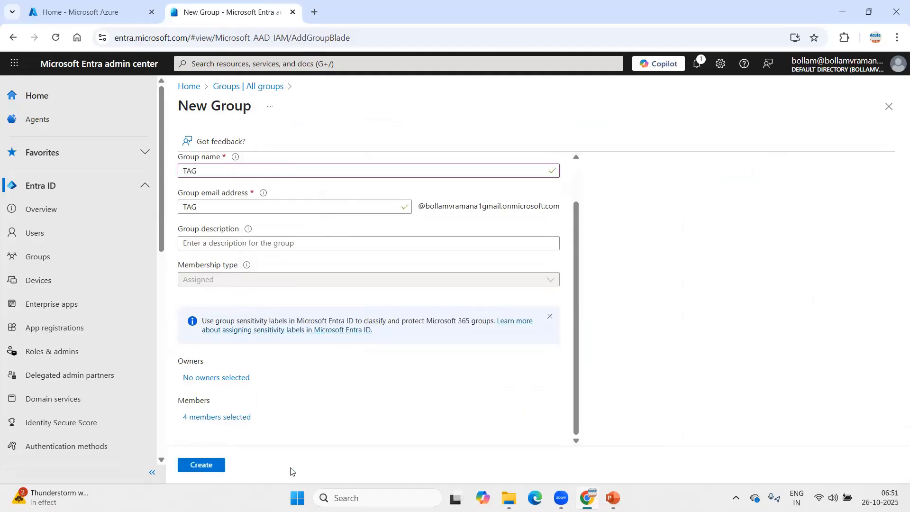
left_click(186, 467)
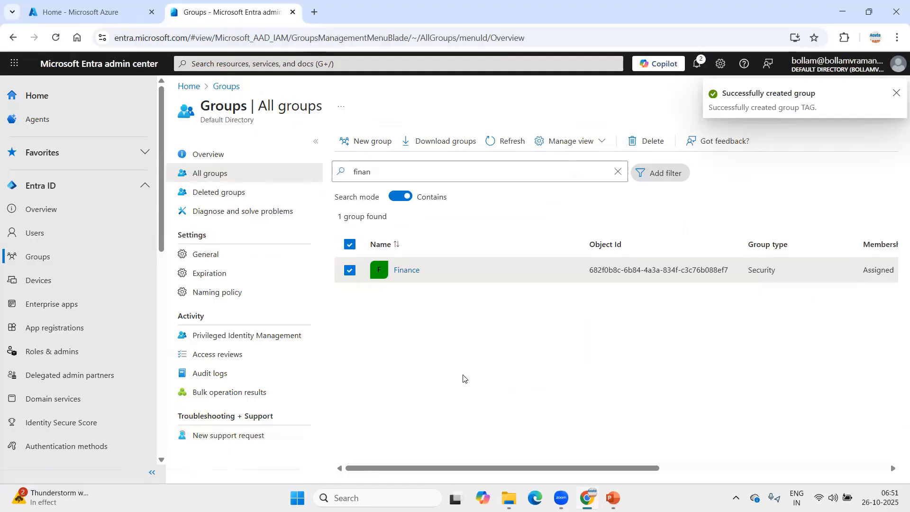
Refresh the list of all groups and search it for "tag".
left_click(508, 142)
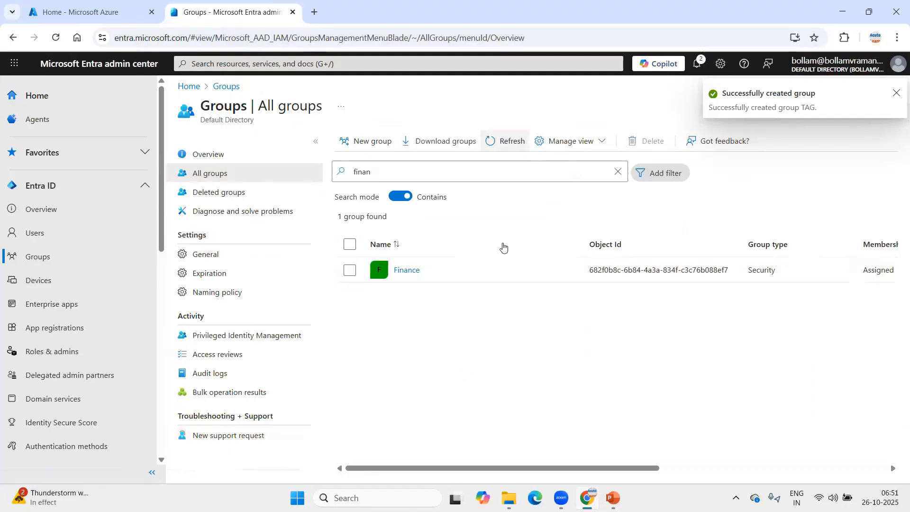
left_click_drag(391, 170, 294, 173)
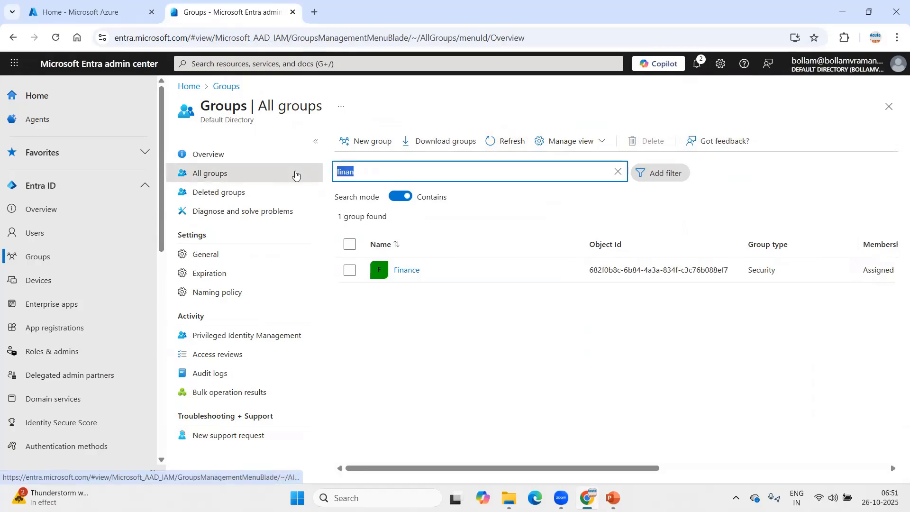
type("tag")
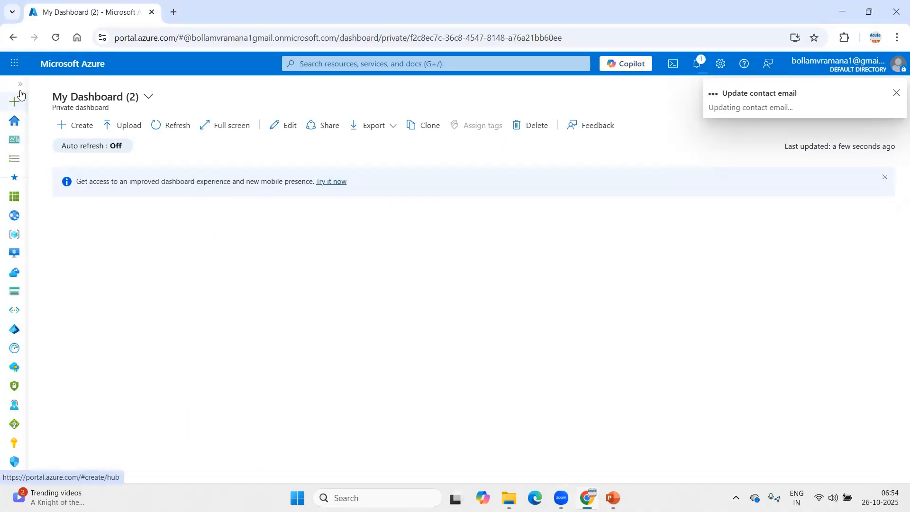
In the Azure portal, open the Azure Training subscription and go to its Access control (IAM) page.
left_click(20, 84)
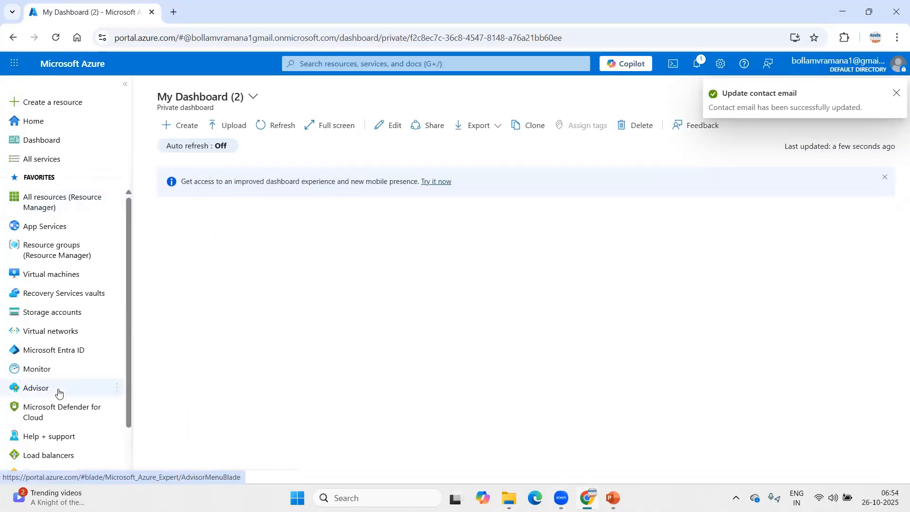
scroll(59, 392, "down", 2)
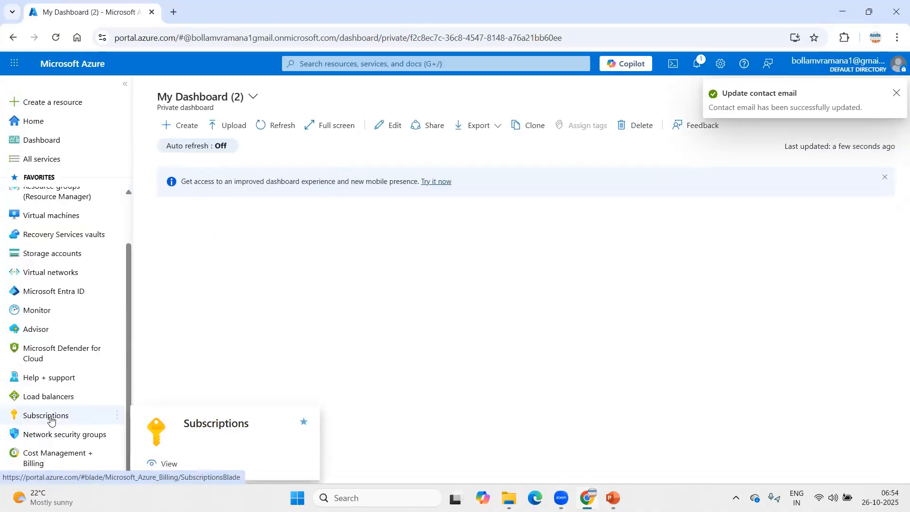
left_click(46, 416)
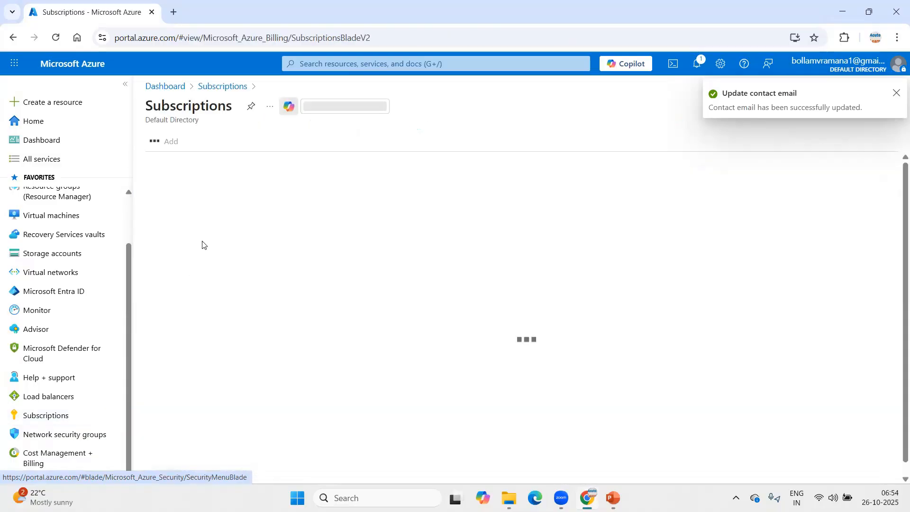
left_click(176, 252)
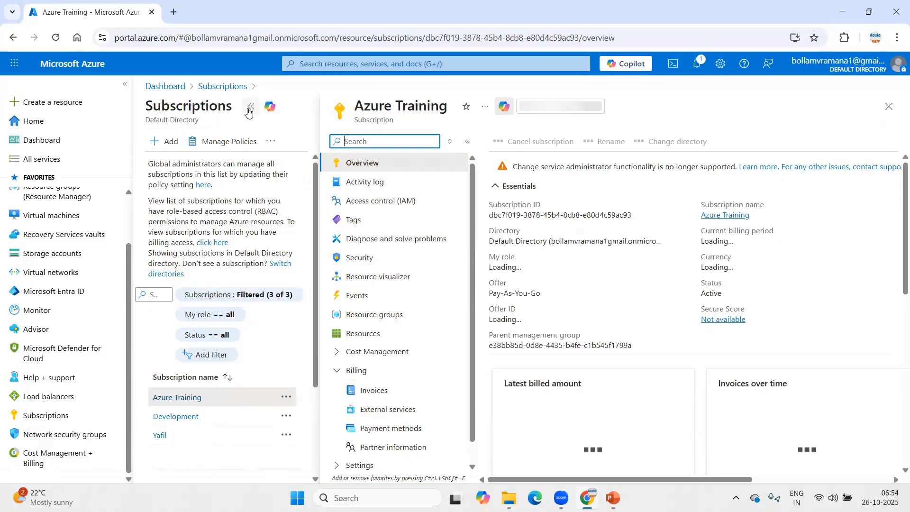
left_click(125, 84)
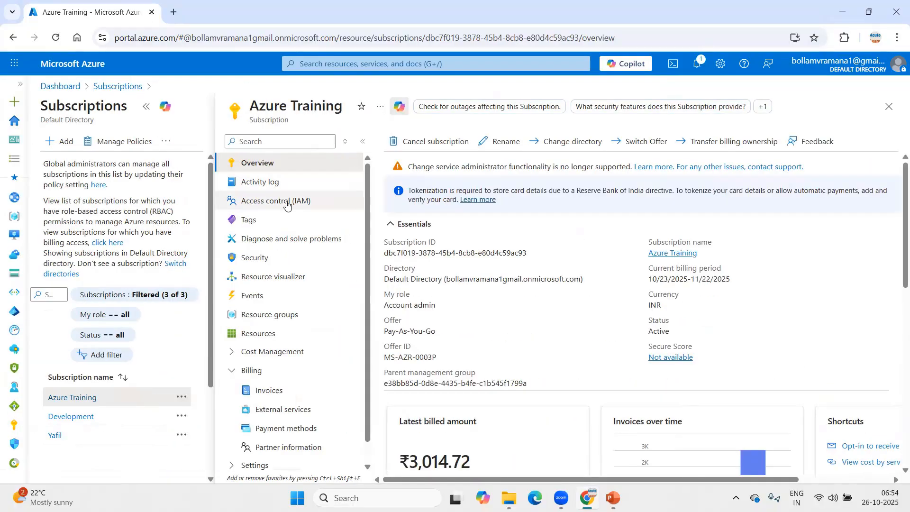
left_click(289, 201)
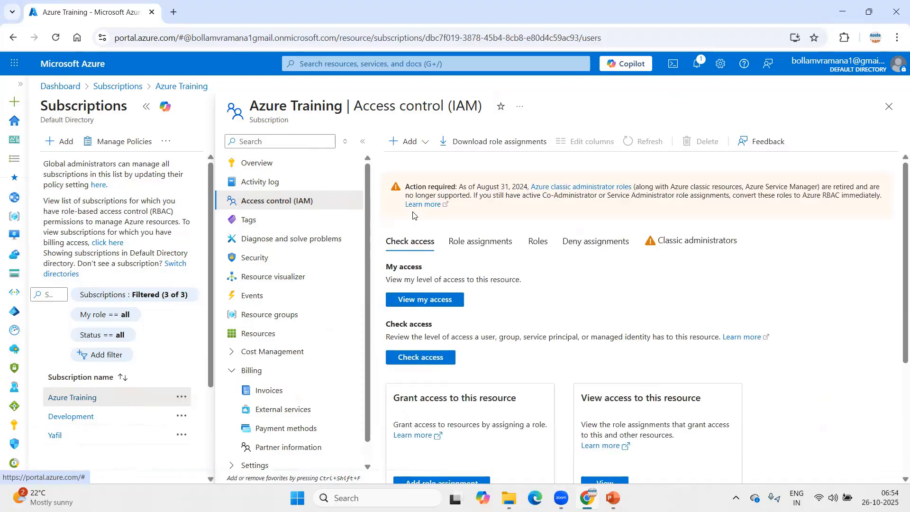
Start a new role assignment for the Azure Training subscription and choose the privileged administrator role Contributor.
left_click(425, 142)
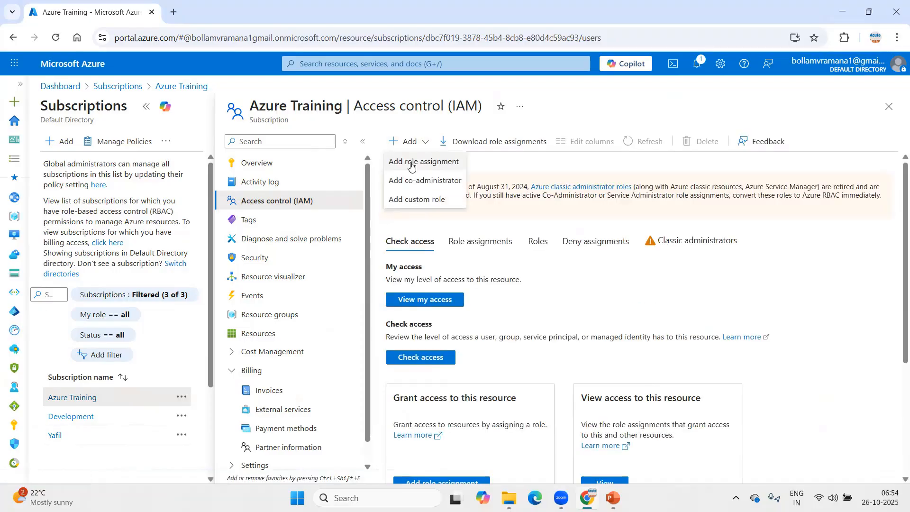
left_click(411, 164)
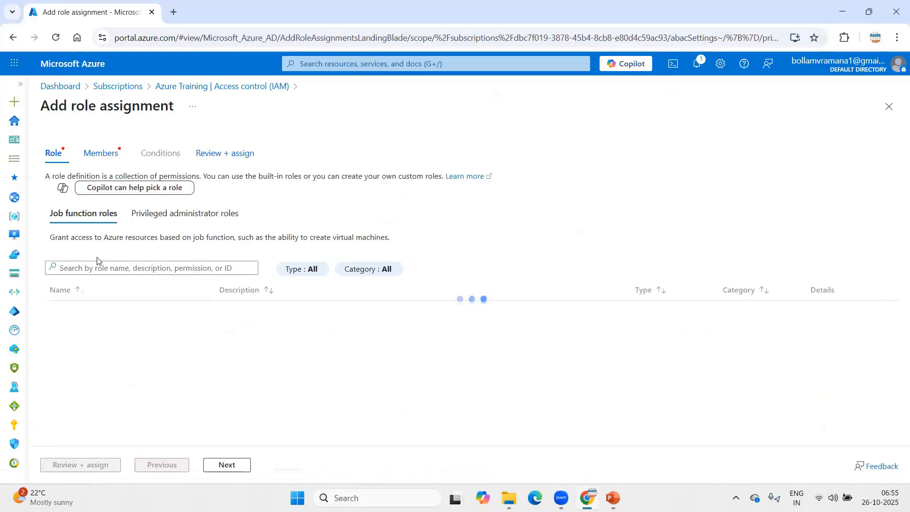
left_click(156, 218)
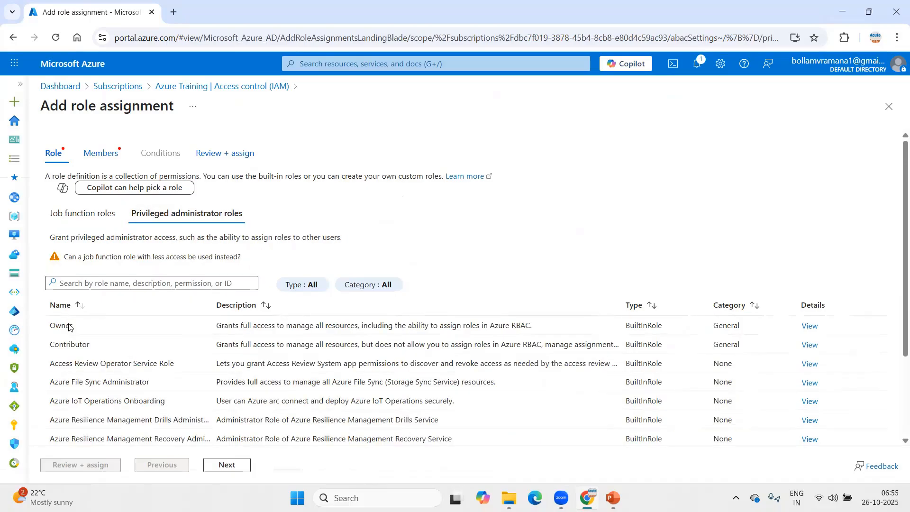
left_click(70, 349)
left_click(216, 465)
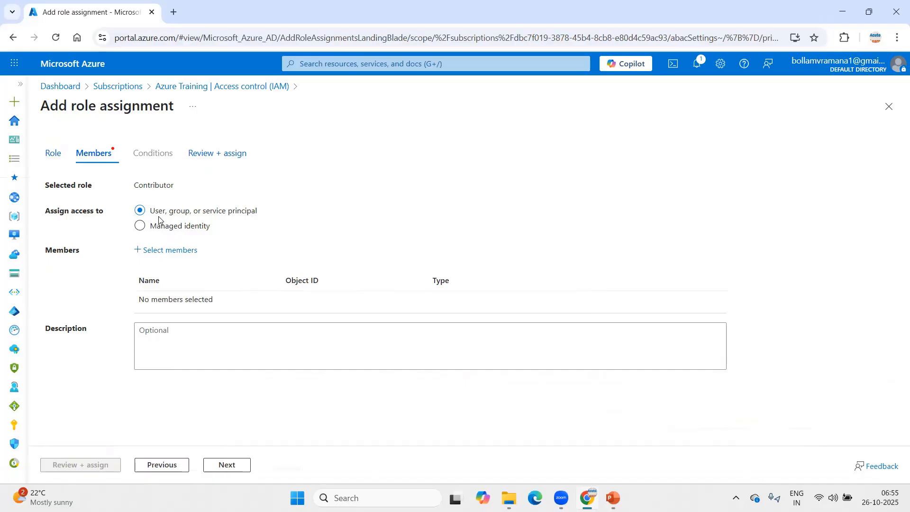
Select the Finance group as the member of the role assignment, then review and assign the role.
left_click(192, 251)
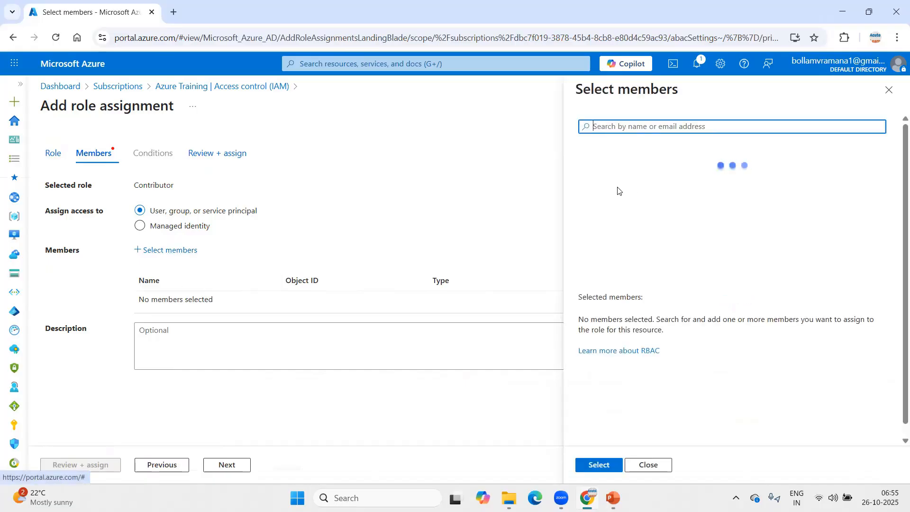
left_click(726, 126)
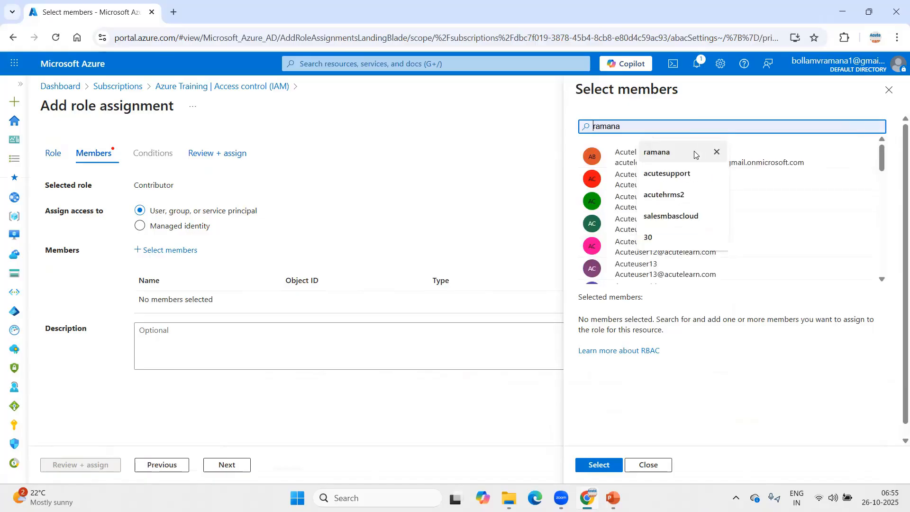
type("Finance")
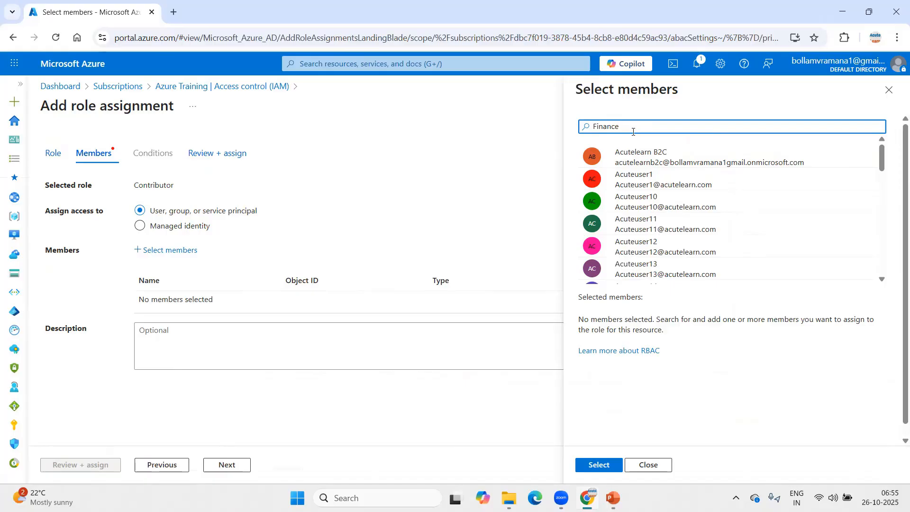
scroll(688, 204, "down", 10)
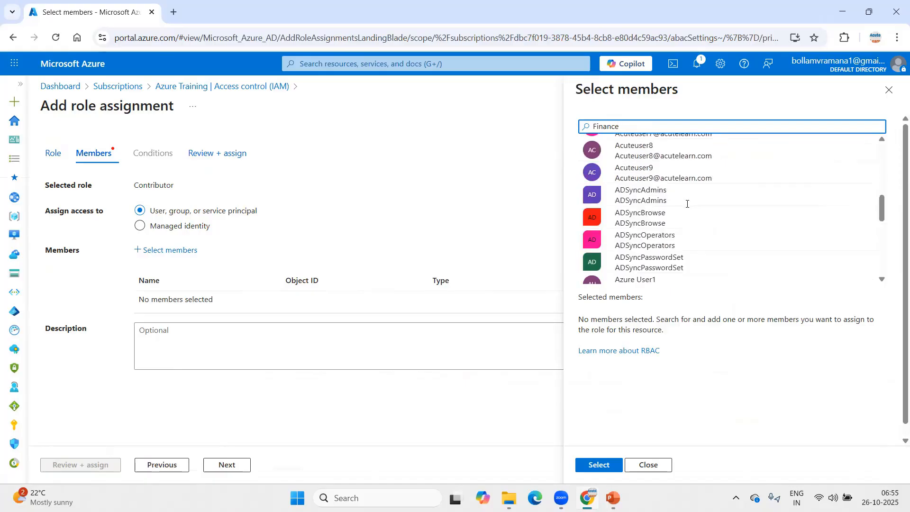
scroll(688, 203, "down", 3)
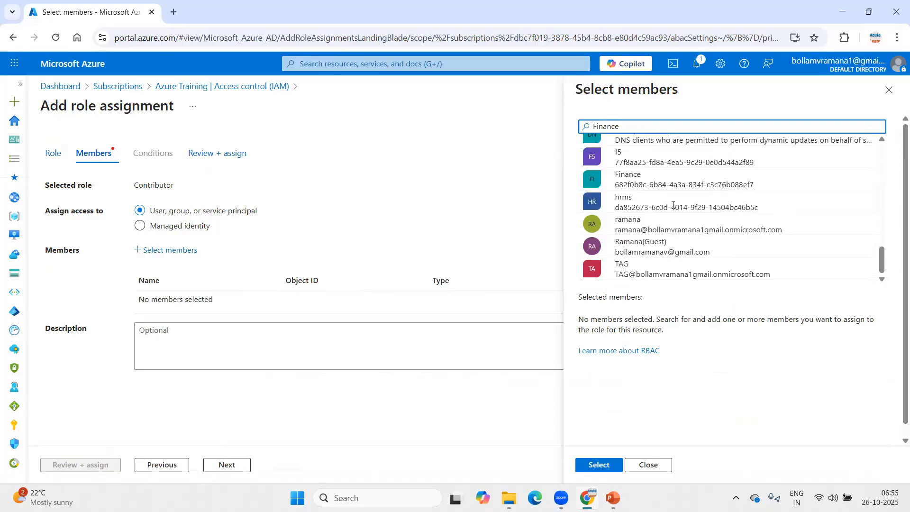
left_click(642, 180)
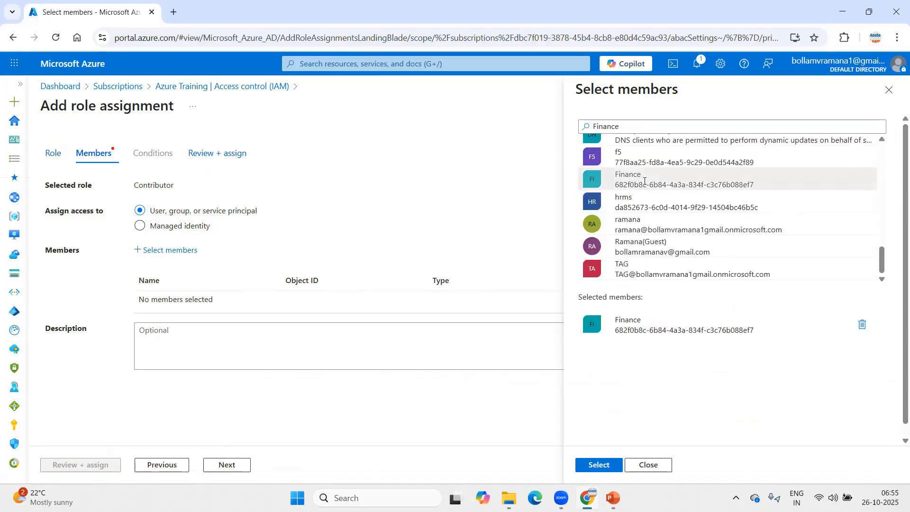
left_click(602, 467)
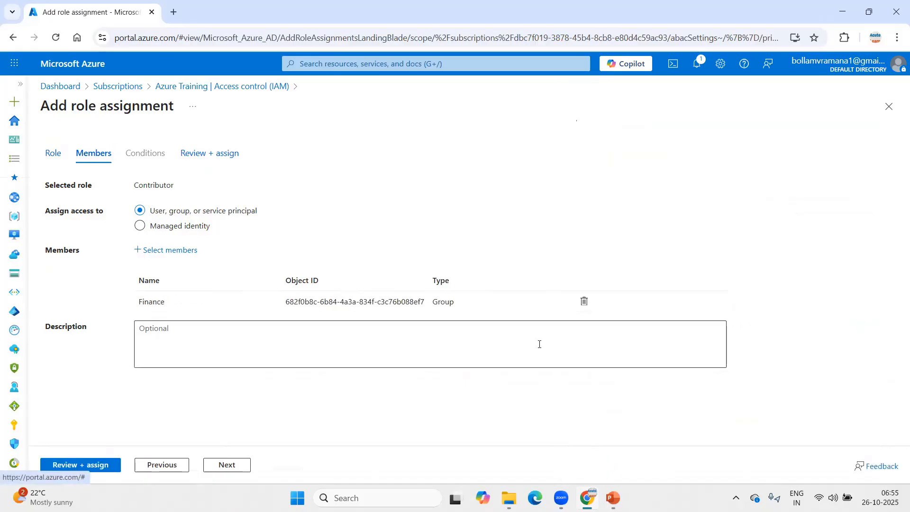
left_click(85, 465)
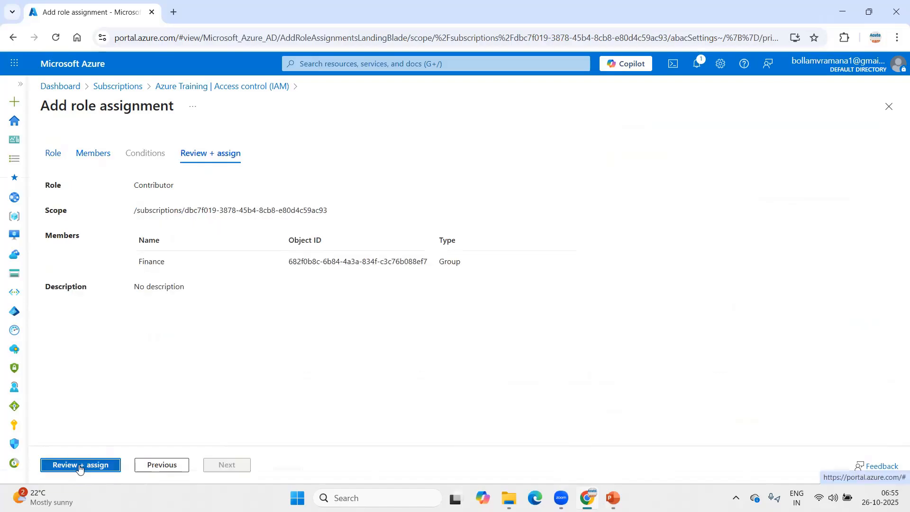
left_click(97, 466)
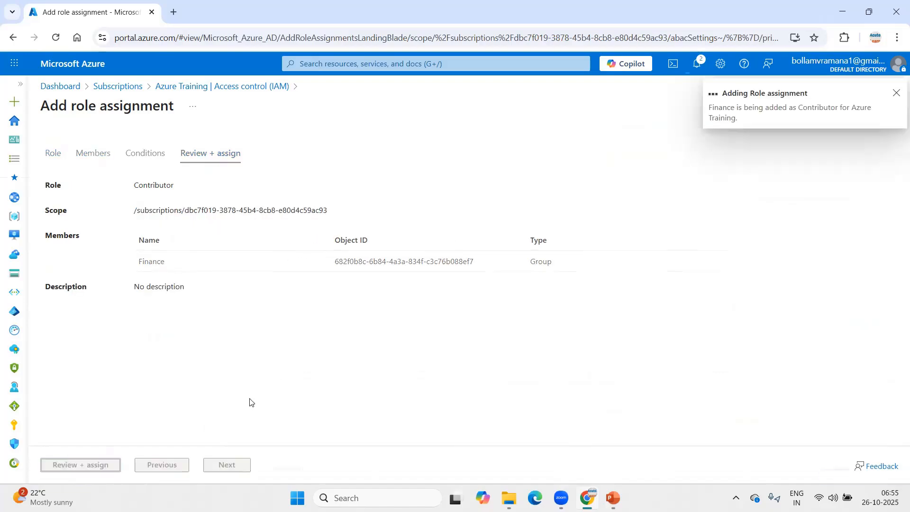